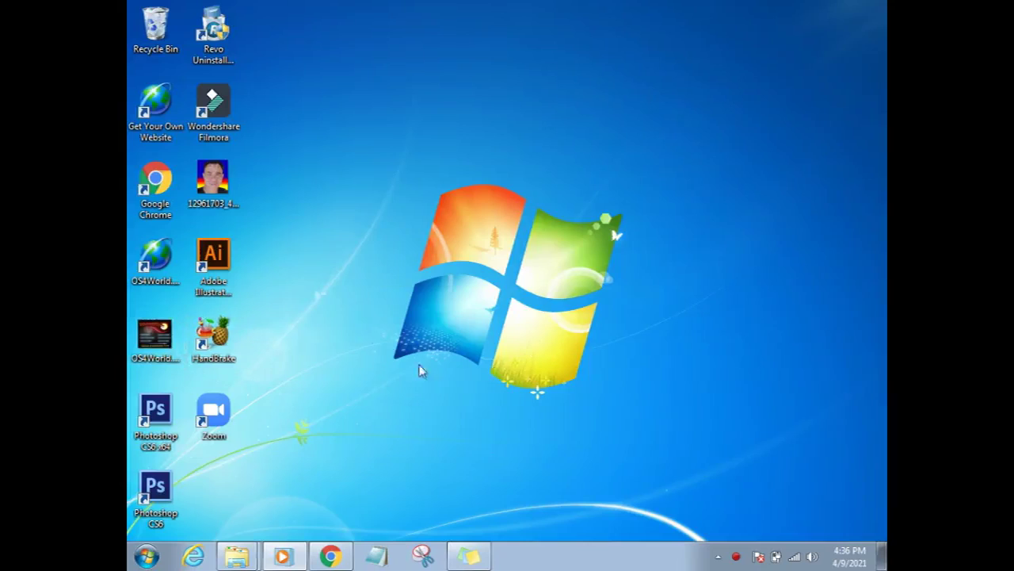
Step: Launch HandBrake without recovering the unfinished queue and load the conversion report video from the Wondershare Filmora Output folder as source
double_click(214, 339)
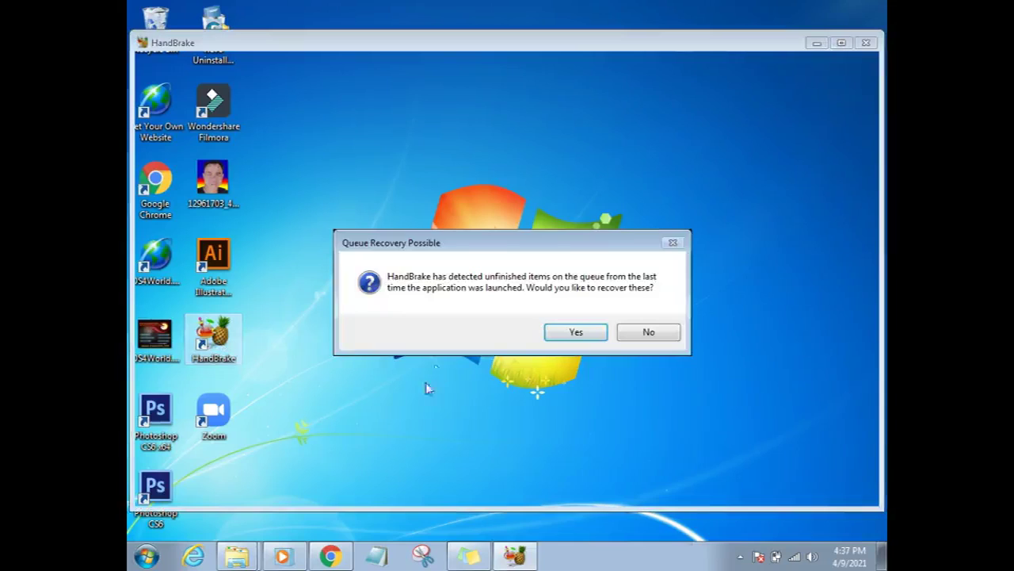
click(641, 336)
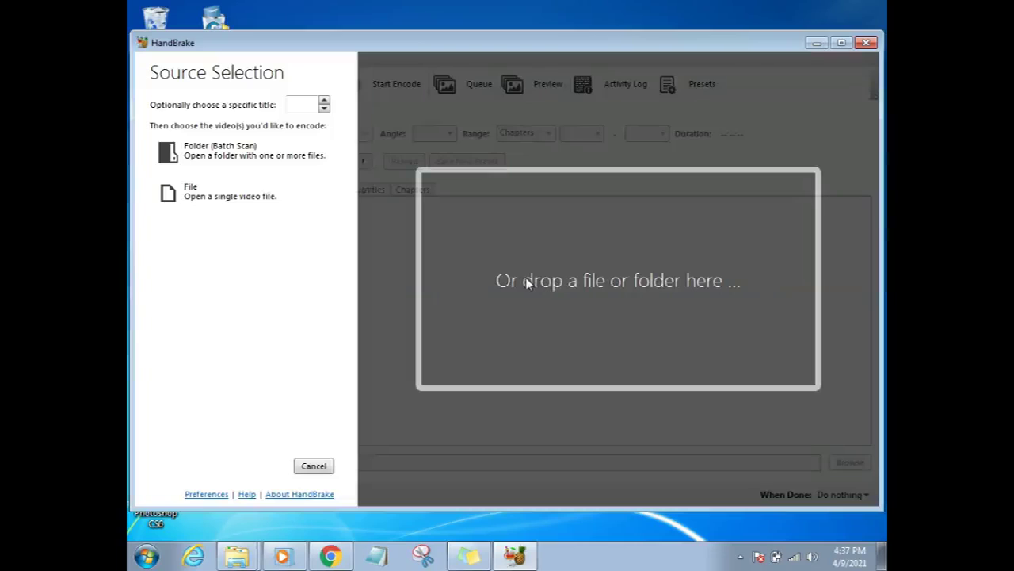
click(238, 554)
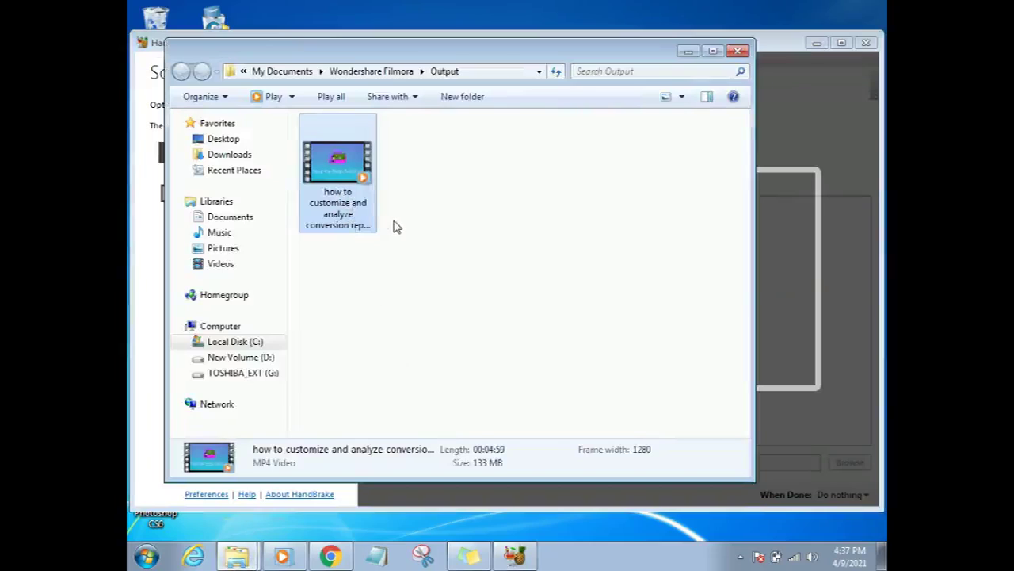
click(516, 557)
drag(516, 556, 545, 336)
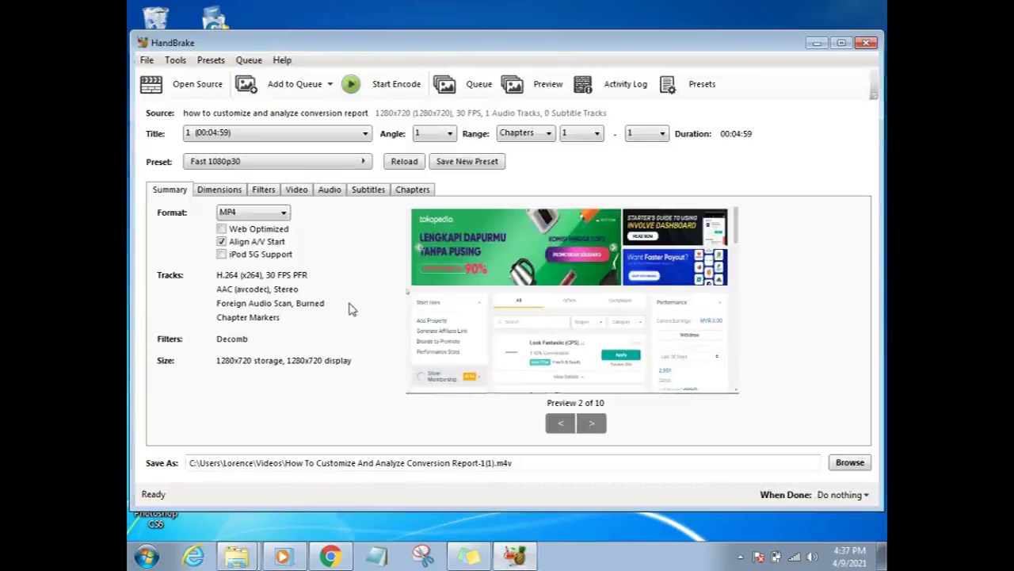
Step: Enable Web Optimized for the MP4 output and review the video's dimensions and filter settings
click(222, 230)
click(211, 193)
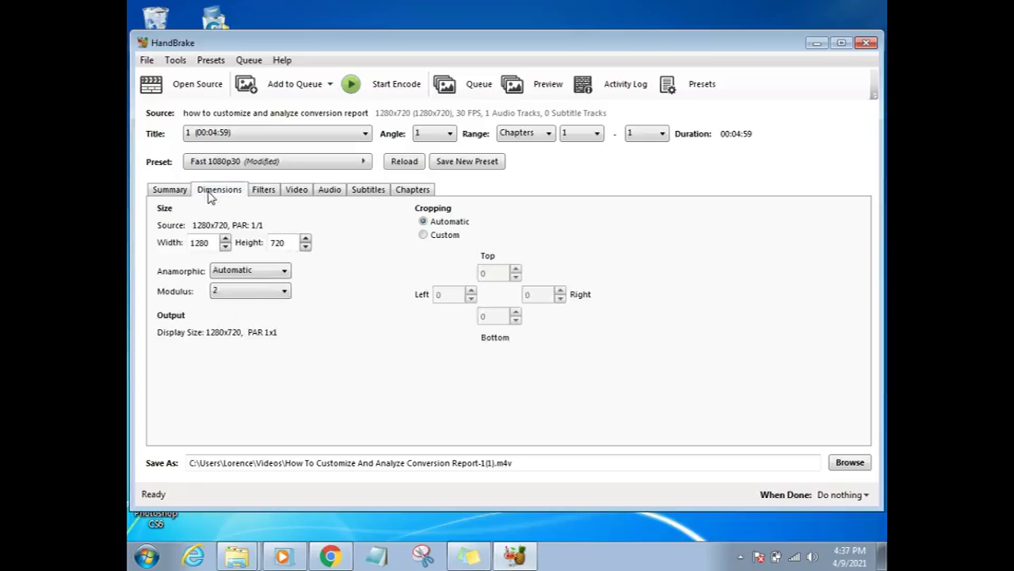
click(255, 195)
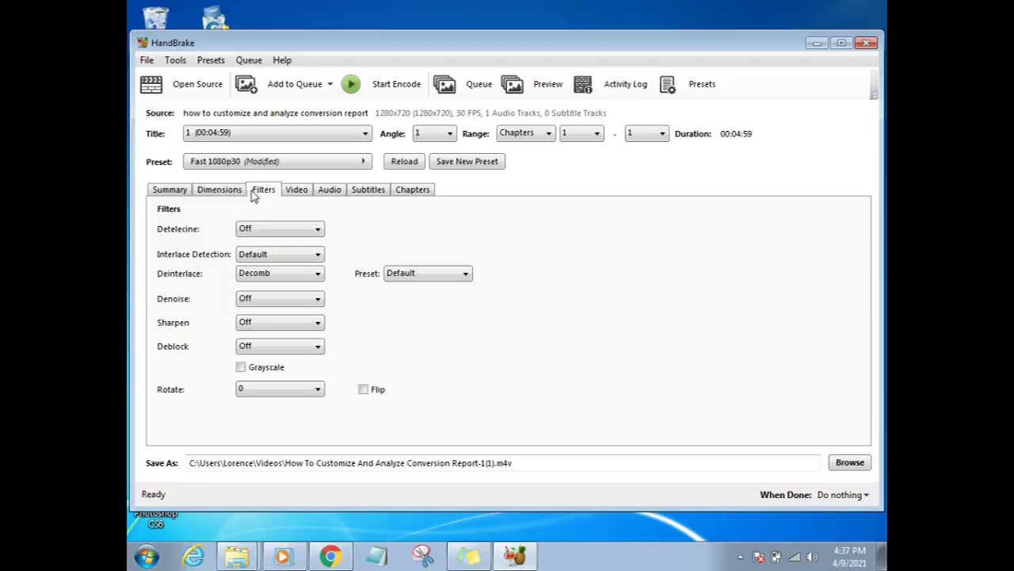
Step: Set the video encoding to Constant Framerate with a Constant Quality of RF 30
click(306, 195)
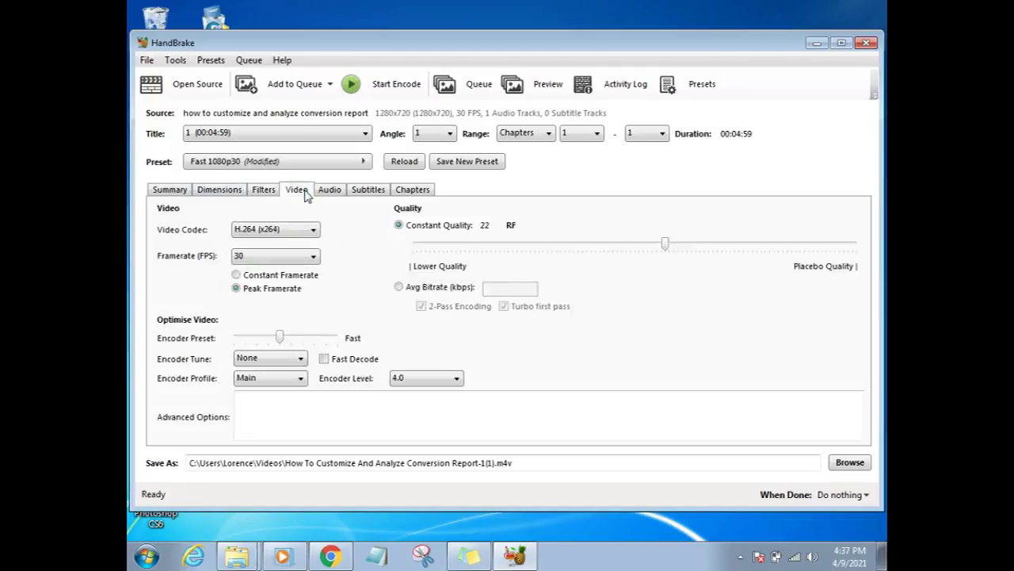
click(298, 276)
drag(666, 248, 596, 251)
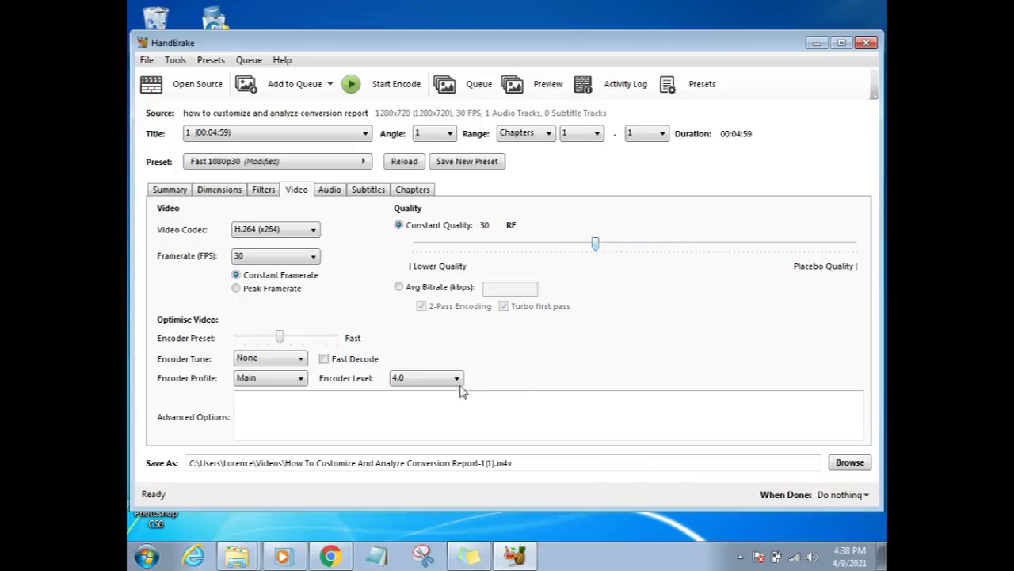
Step: Set the audio track's bitrate to 128 and start encoding the video
click(338, 198)
click(457, 262)
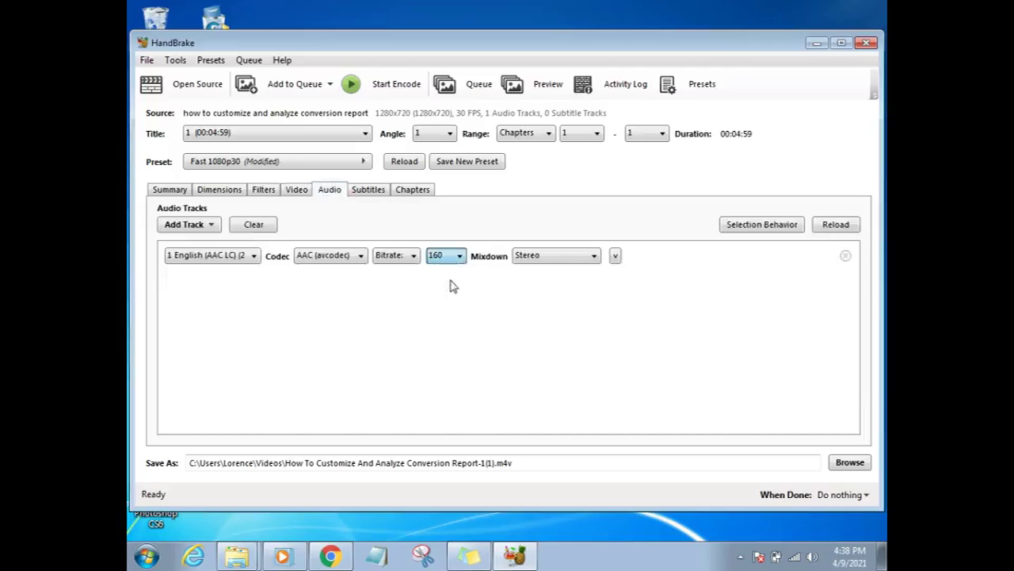
key(Up)
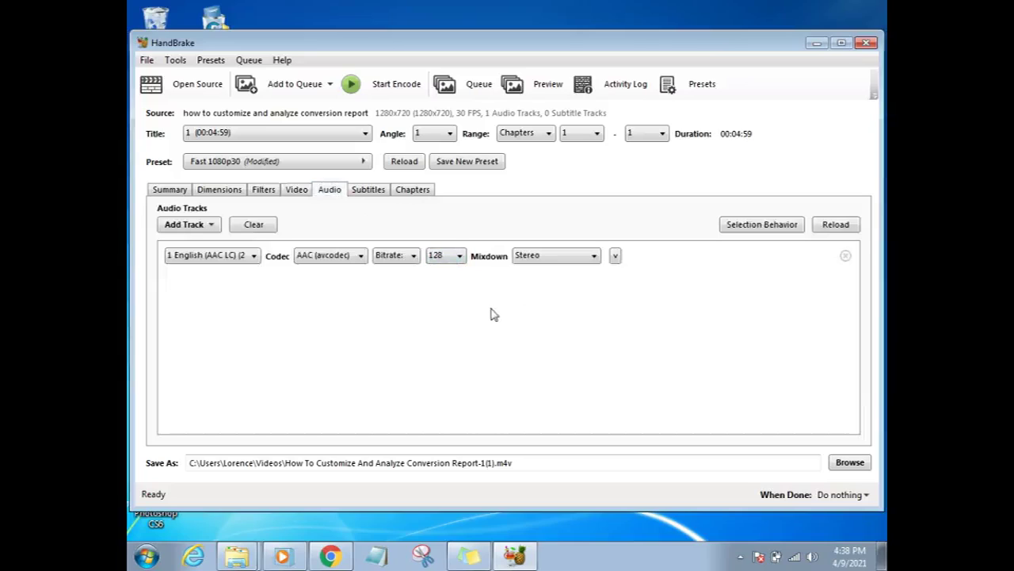
click(376, 93)
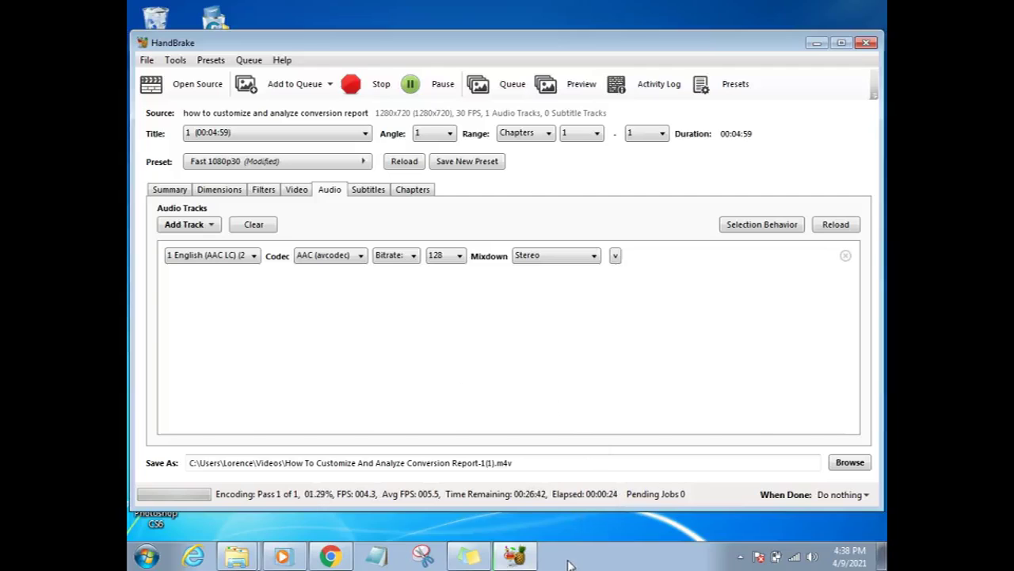
Step: Open Windows Task Manager and locate the process belonging to the running HandBrake application
right_click(568, 563)
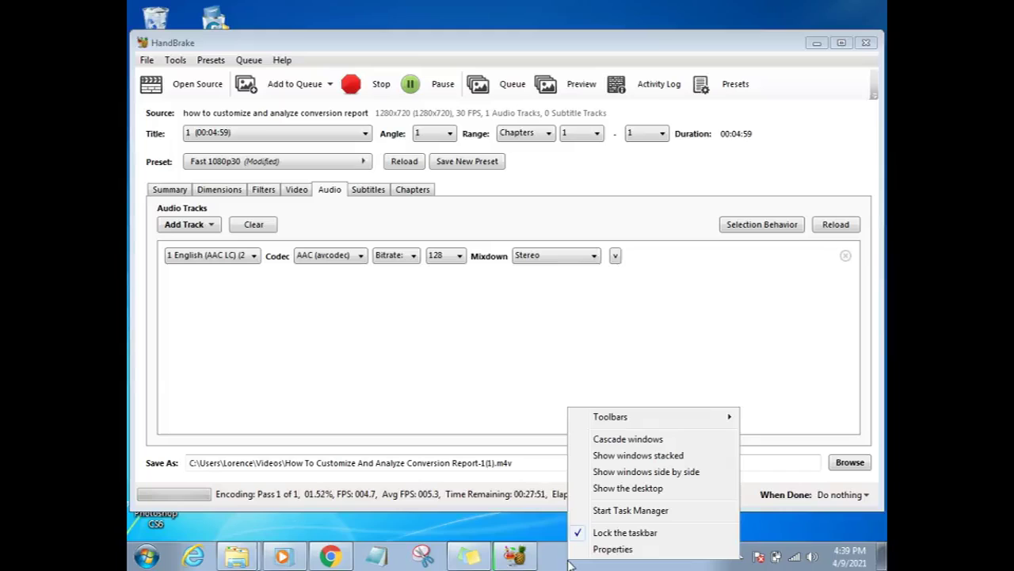
click(611, 512)
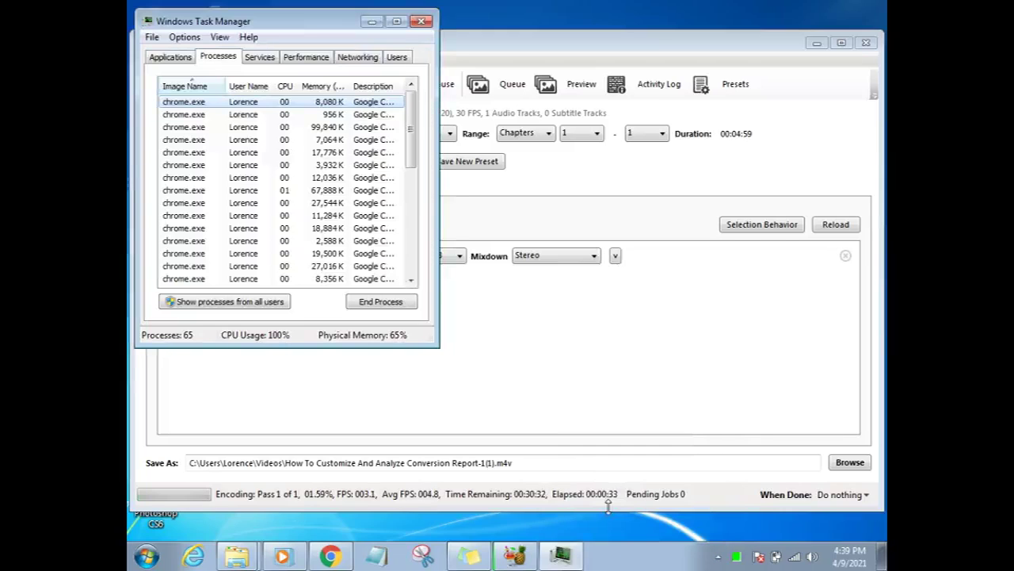
click(178, 60)
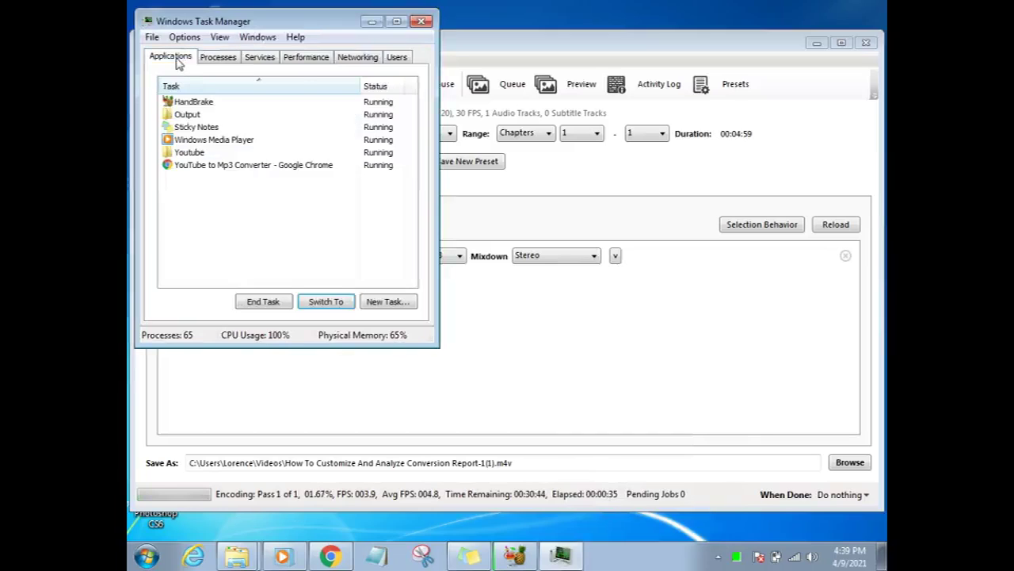
click(190, 103)
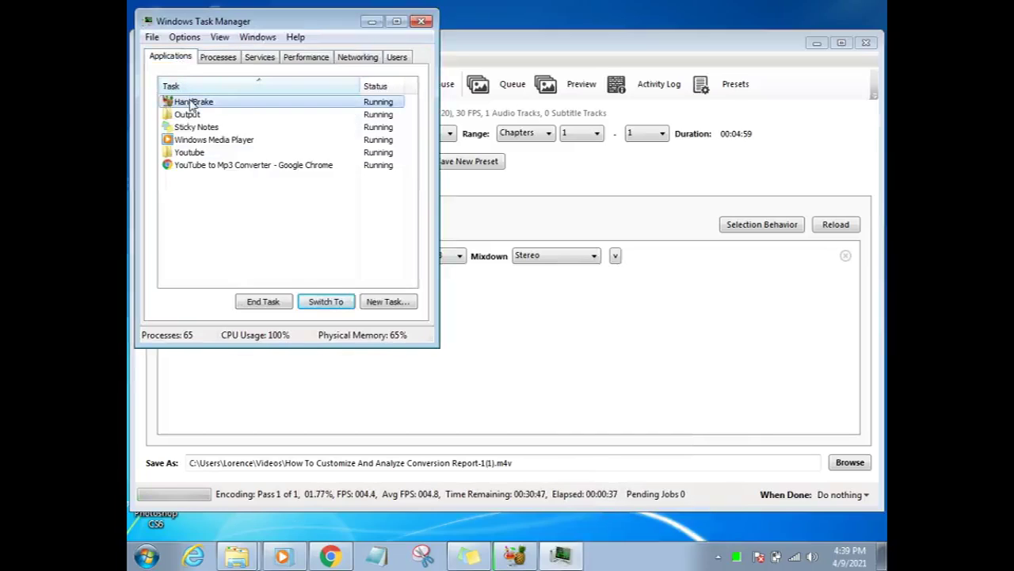
right_click(190, 103)
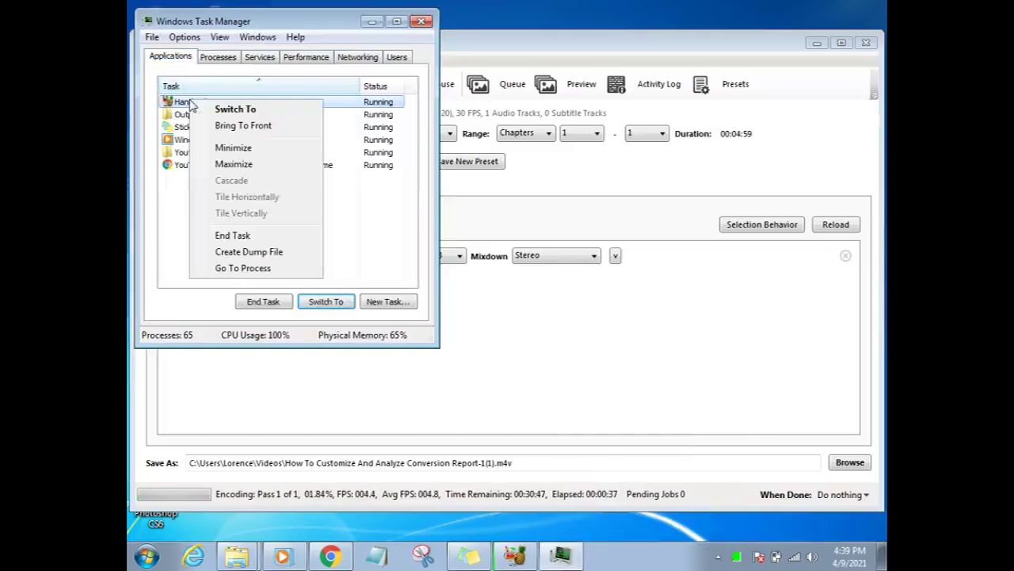
click(245, 269)
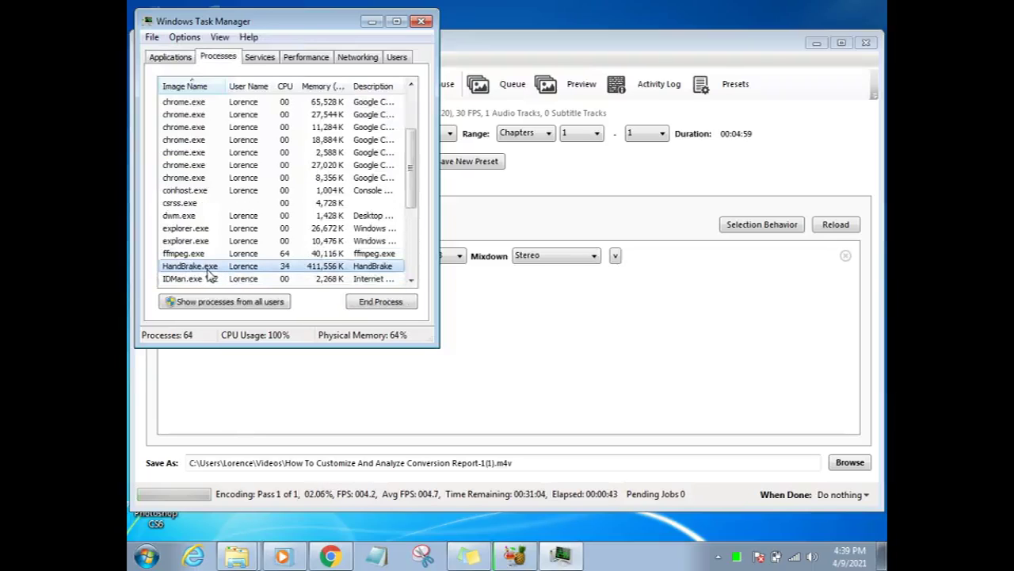
Step: Change the priority of HandBrake.exe to Above Normal and close Task Manager
right_click(208, 269)
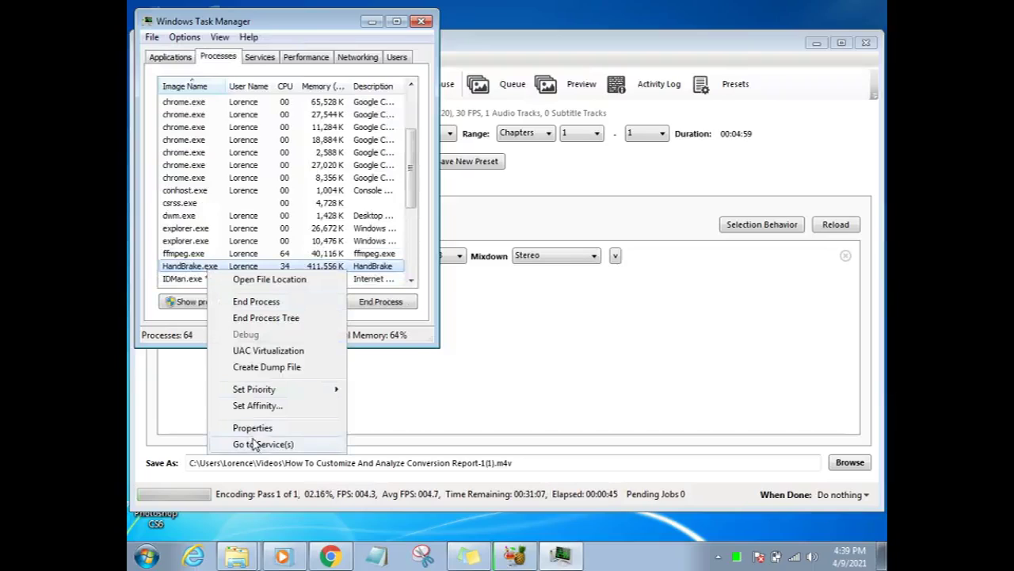
mouse_move(283, 394)
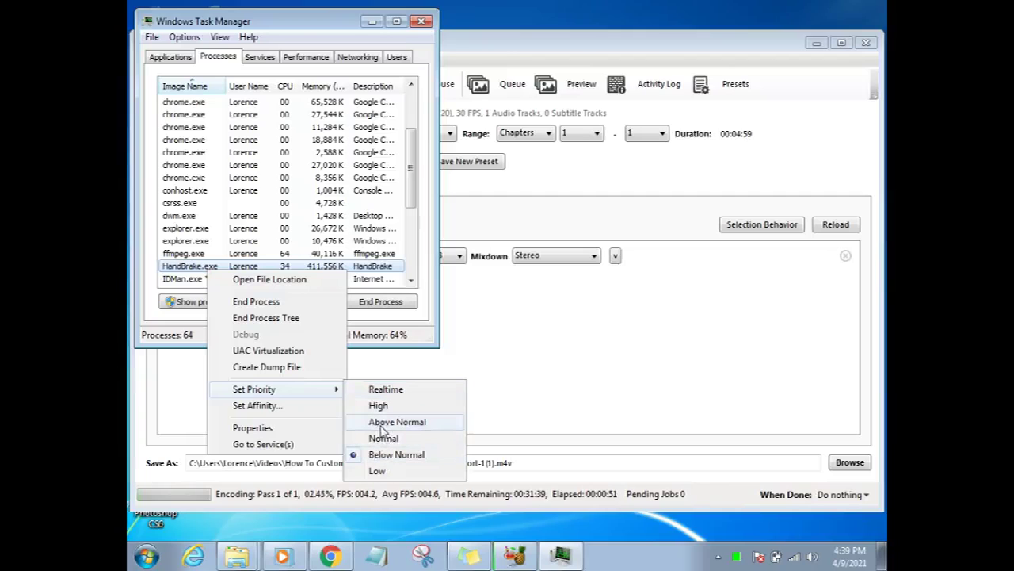
click(383, 423)
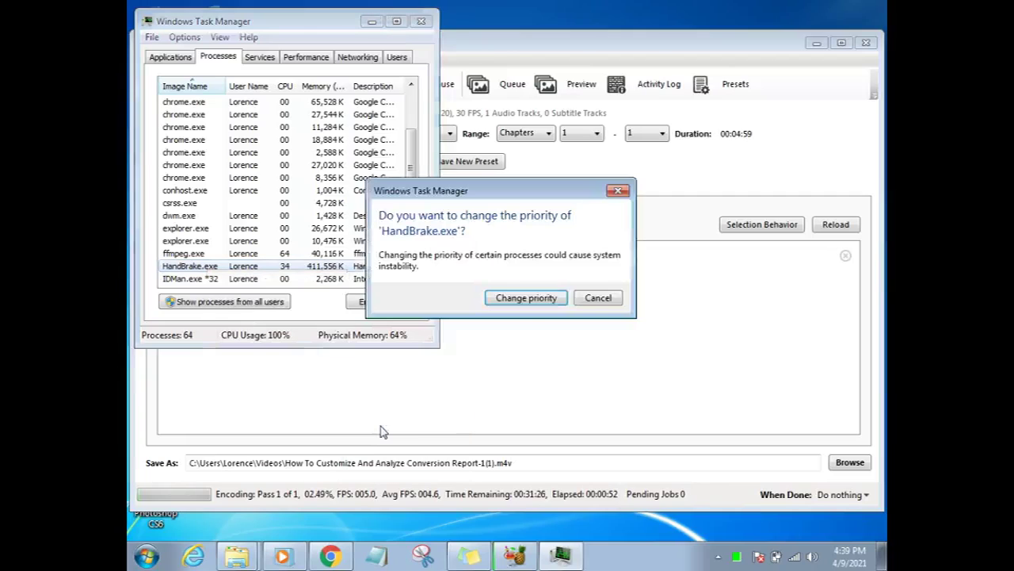
click(524, 302)
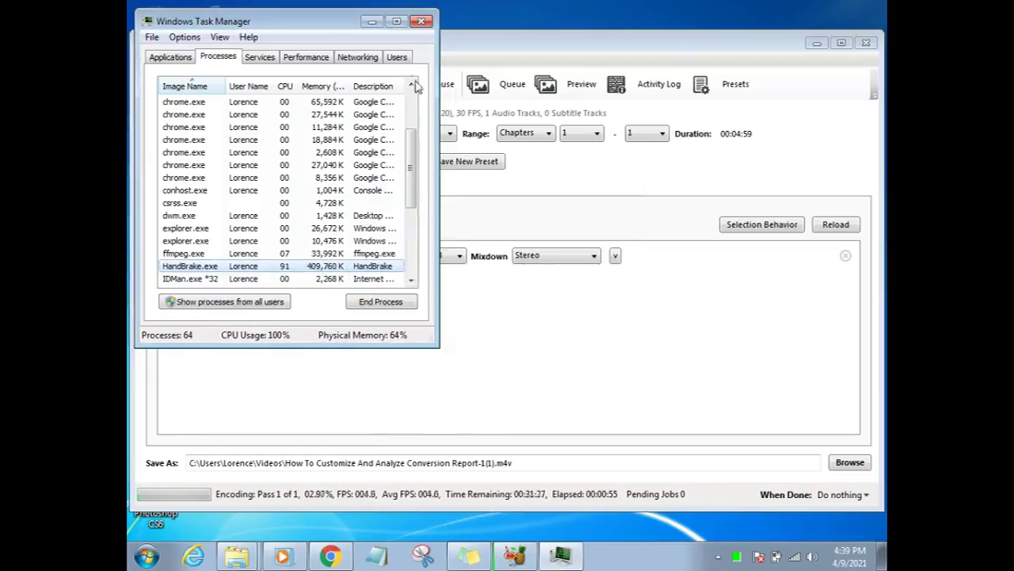
click(422, 20)
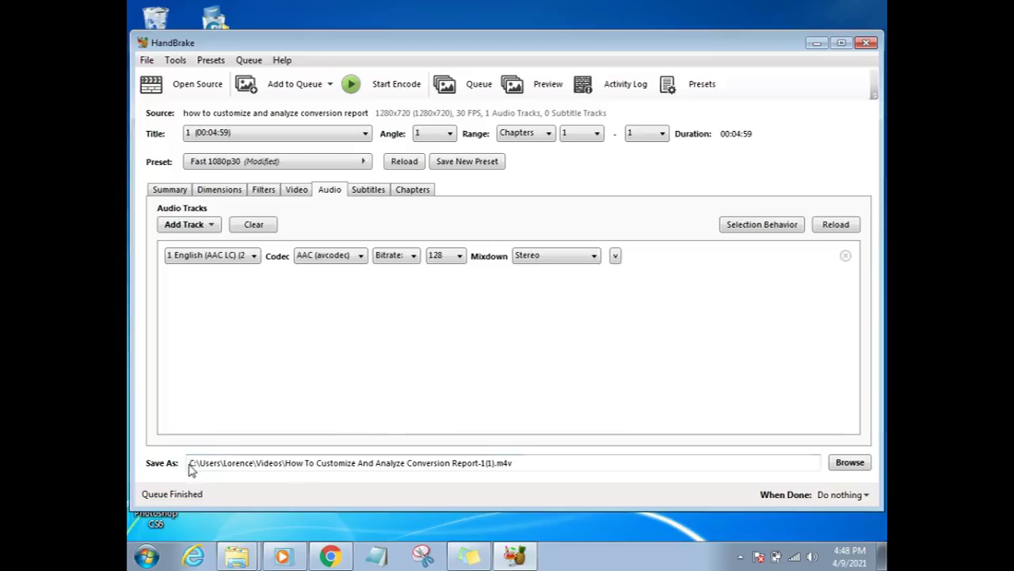
Step: Check the encoded file's save path and open the Videos library in Windows Explorer
drag(191, 465, 283, 466)
click(246, 547)
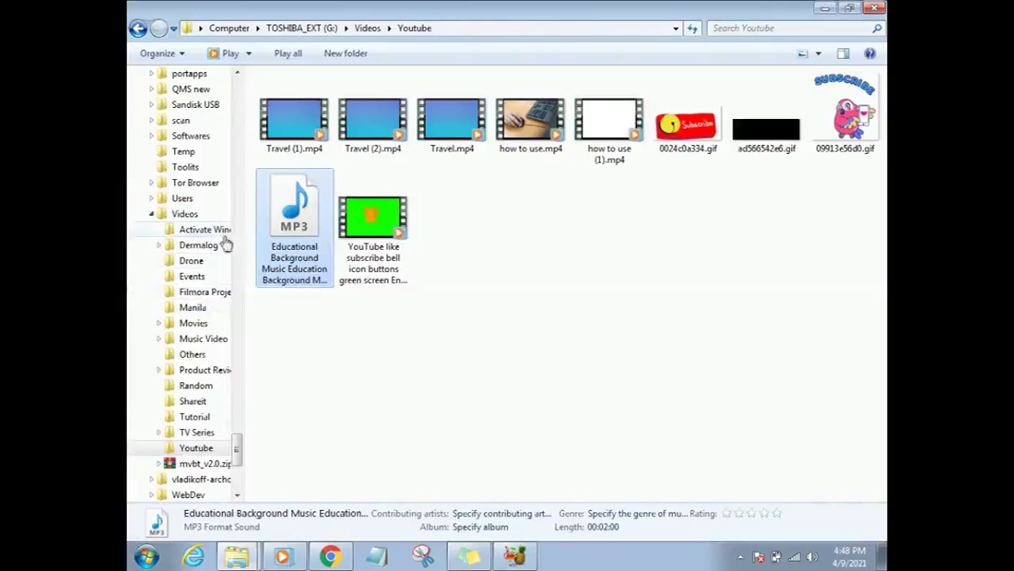
drag(239, 443, 245, 90)
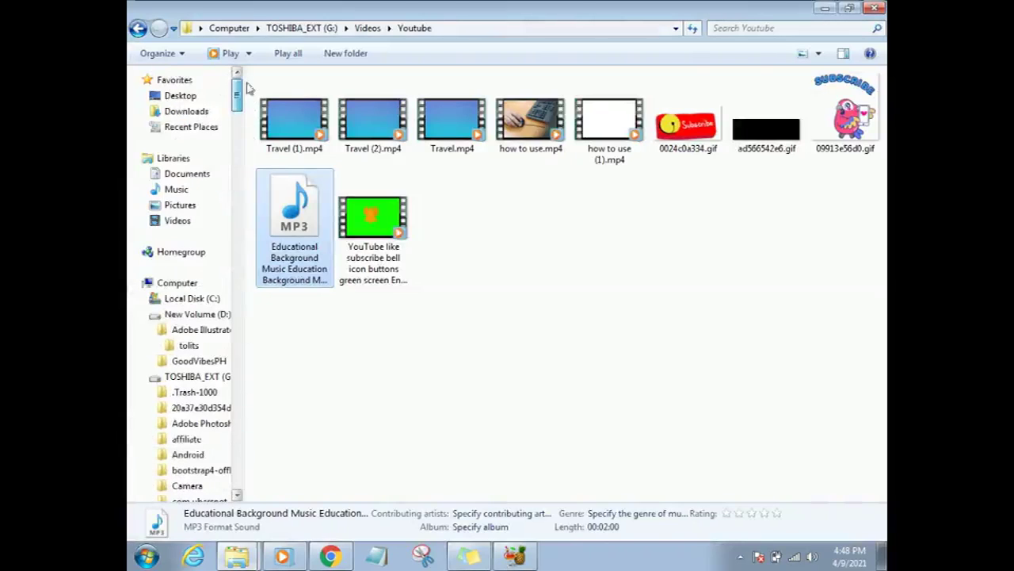
click(179, 222)
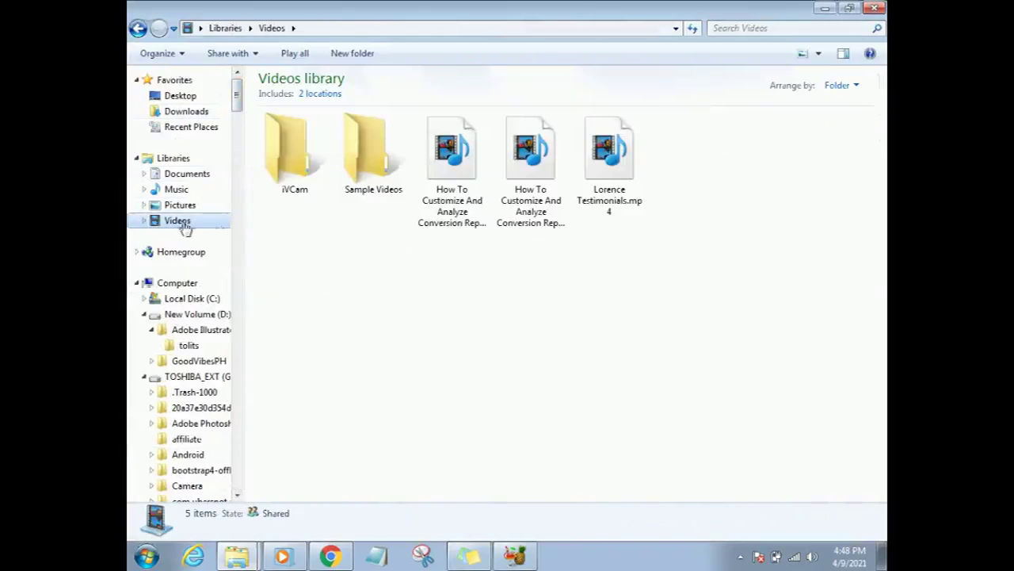
Step: Compare the file size of the encoded conversion report video with the original in the Filmora Output folder
click(523, 226)
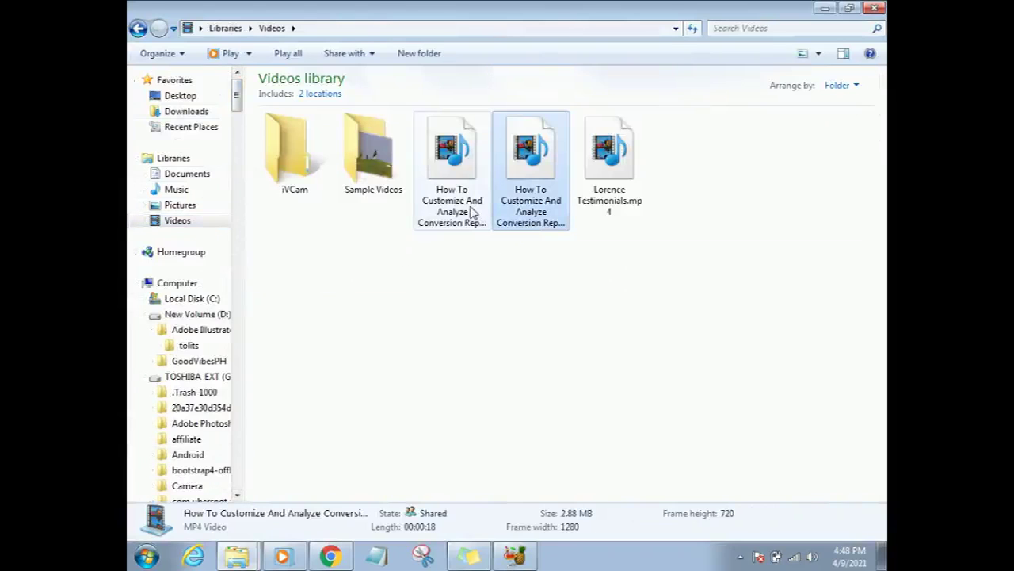
click(473, 215)
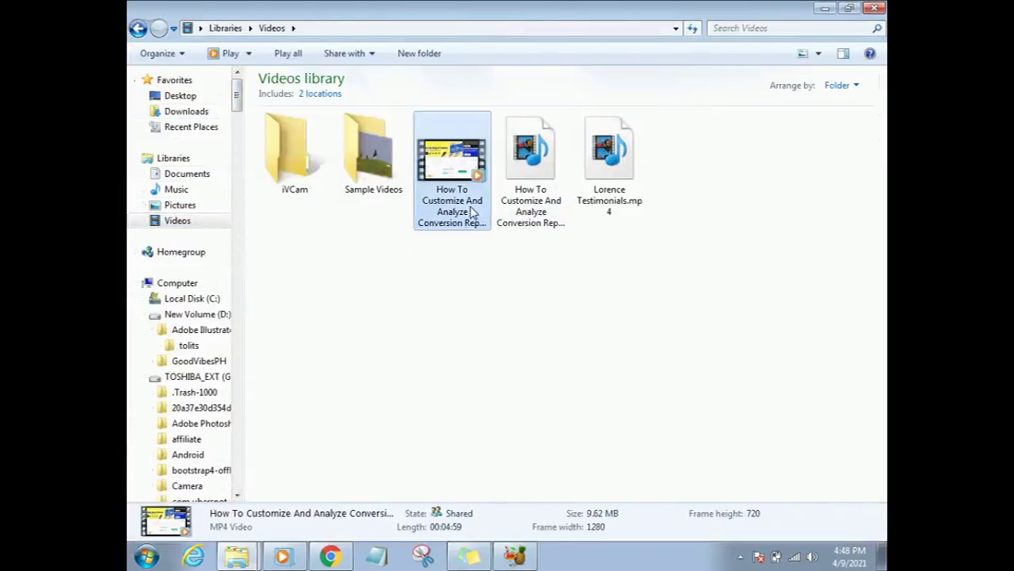
click(525, 216)
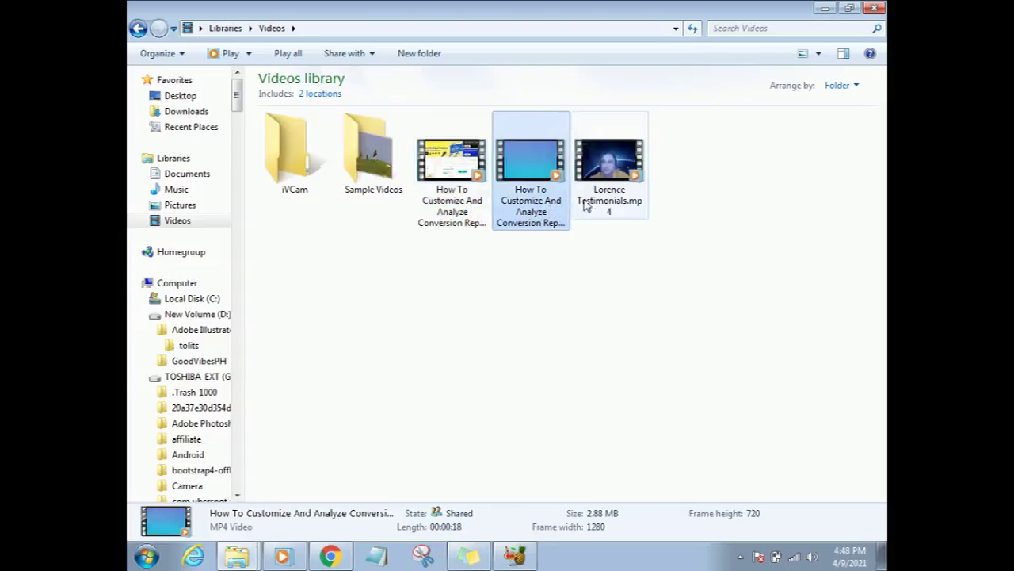
click(590, 205)
click(527, 208)
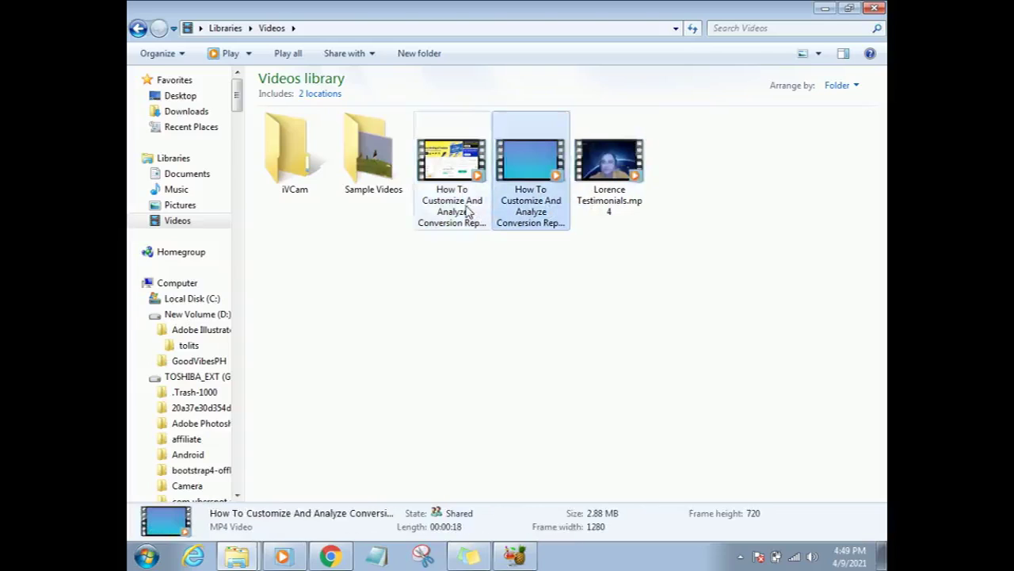
click(464, 211)
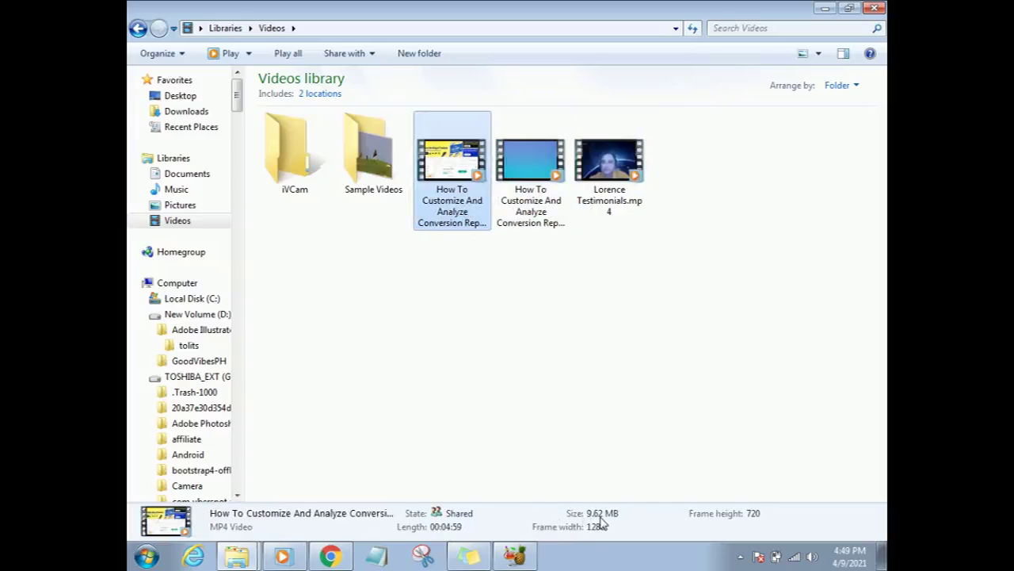
click(236, 555)
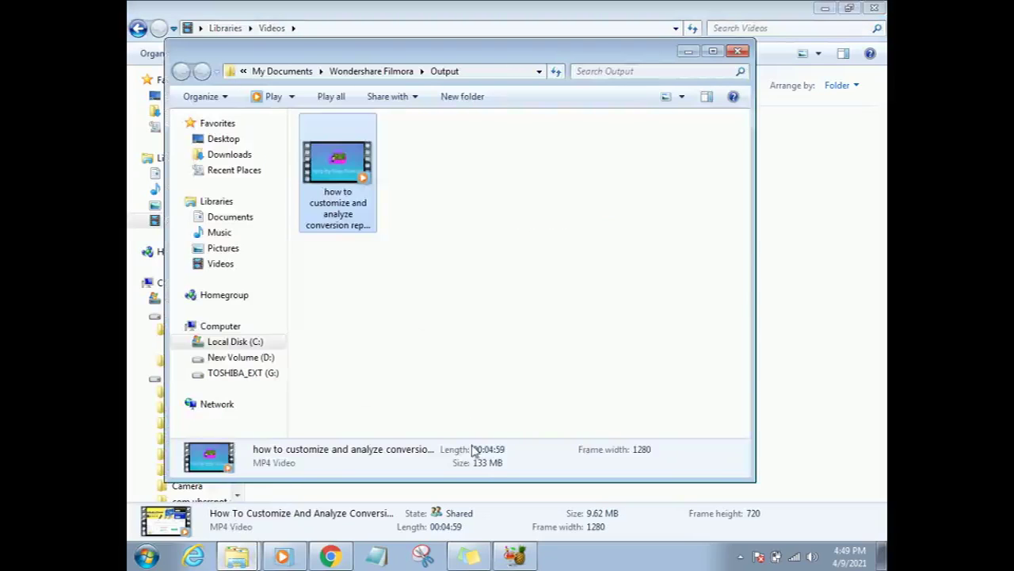
click(515, 555)
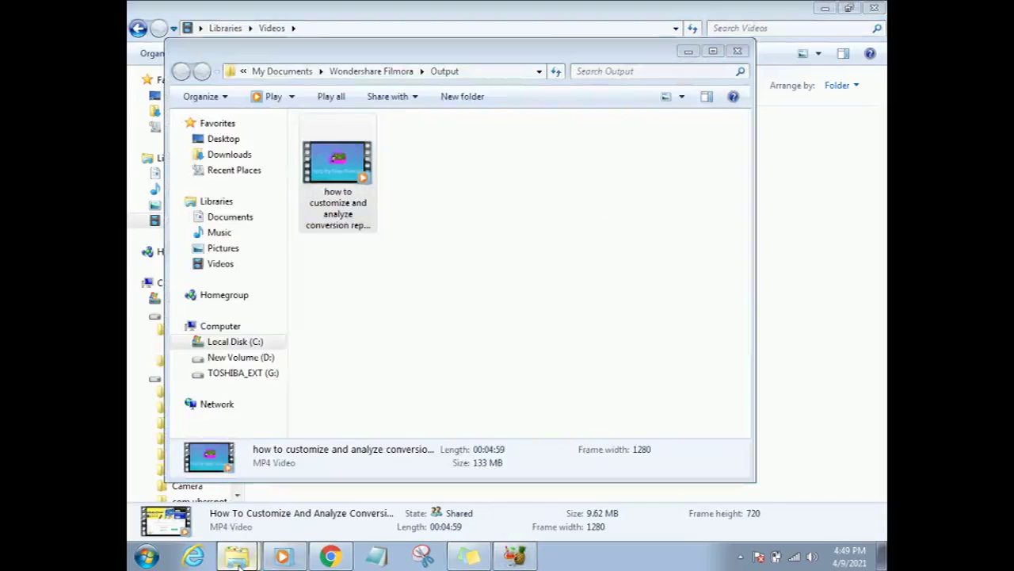